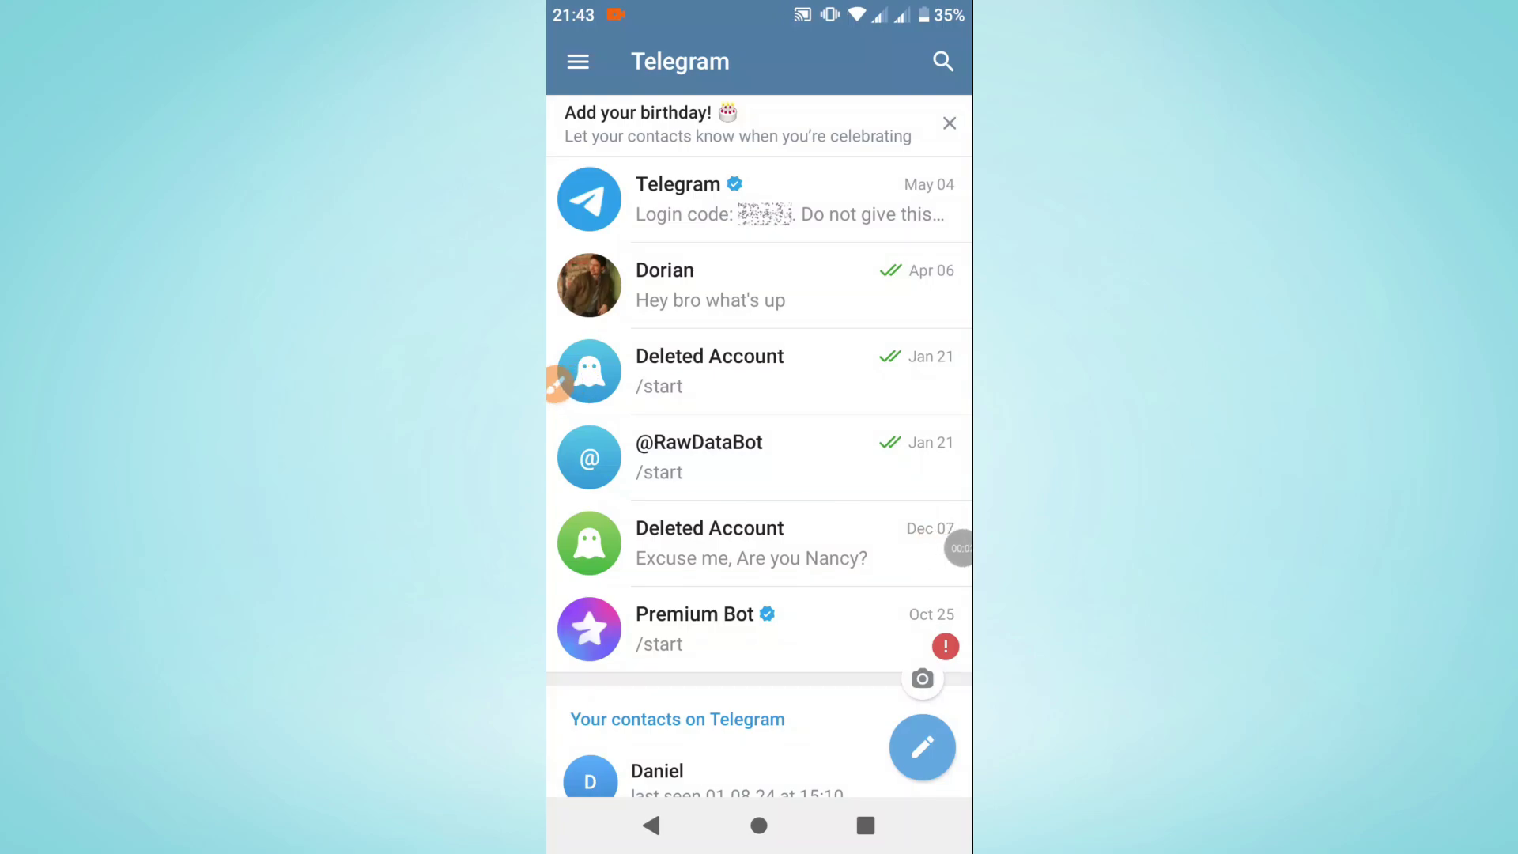
scroll(759, 475, "down", 1)
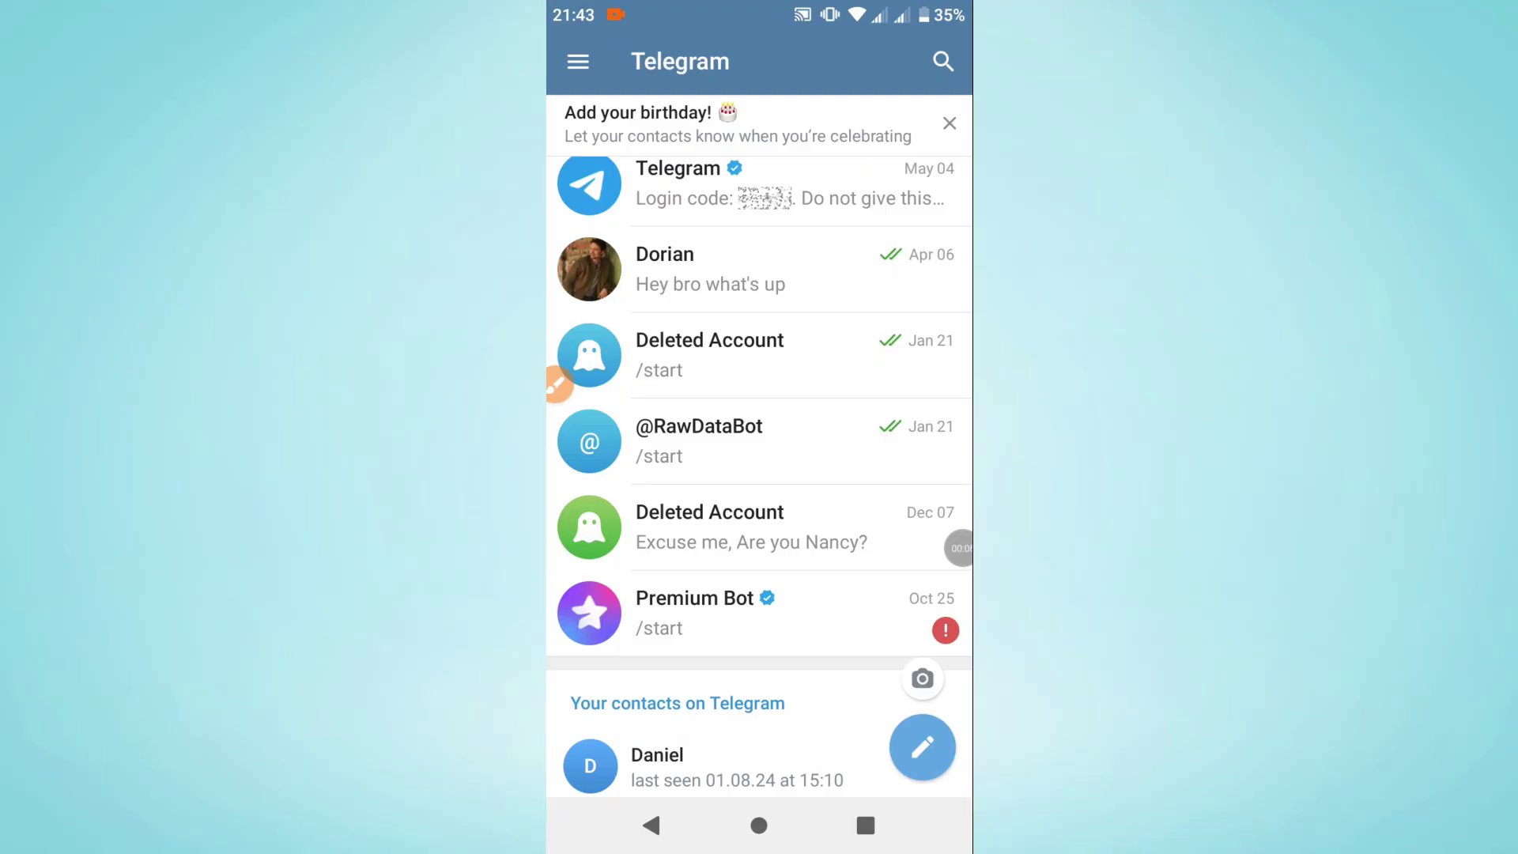
Step: Launch Telegram from the home screen's social apps folder and open Dorian's chat
left_click(759, 826)
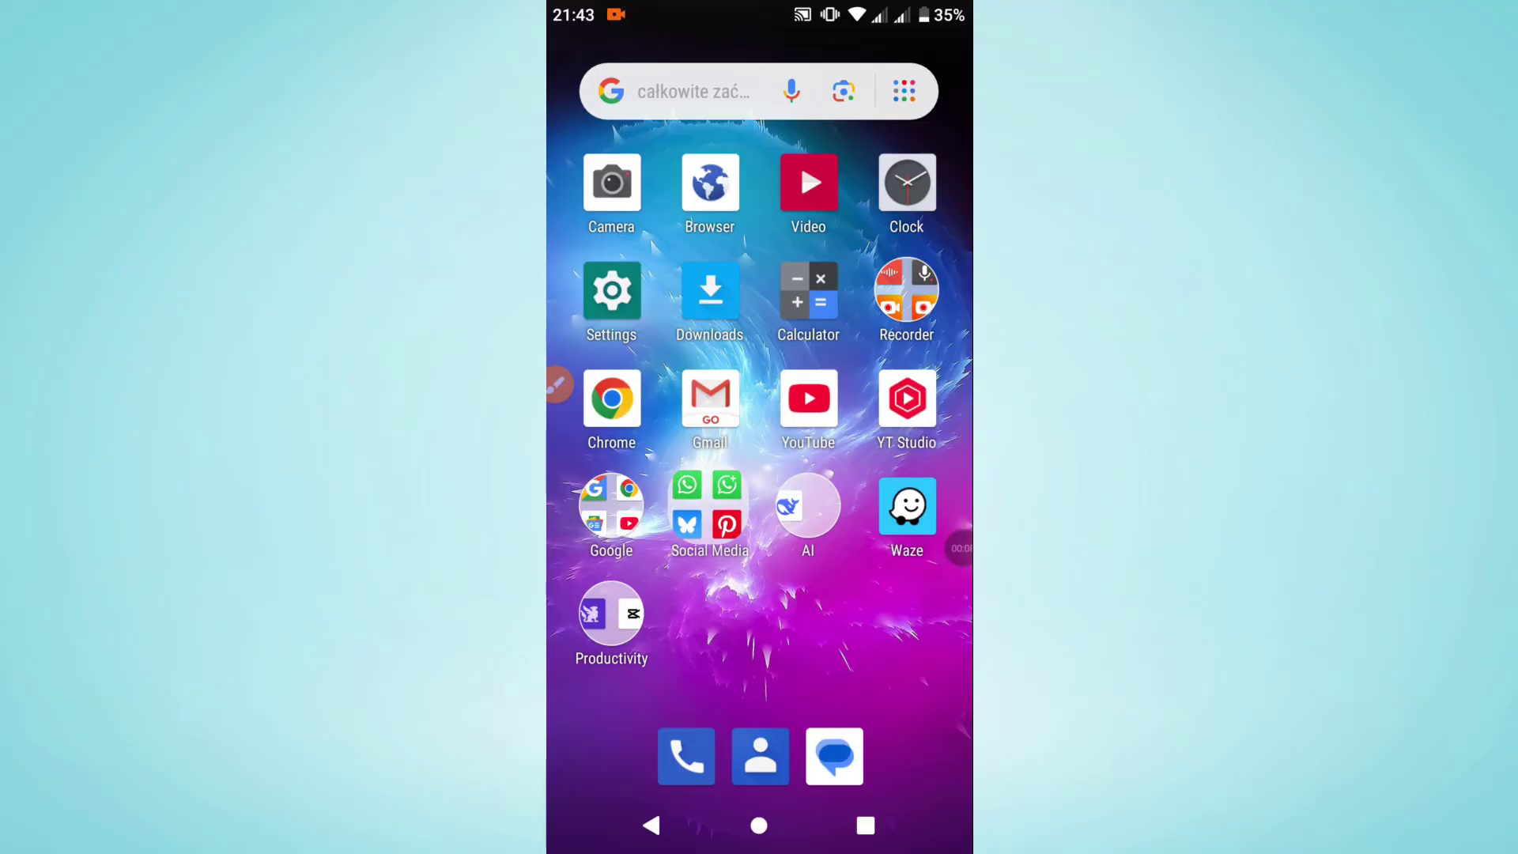
left_click(710, 507)
left_click(800, 428)
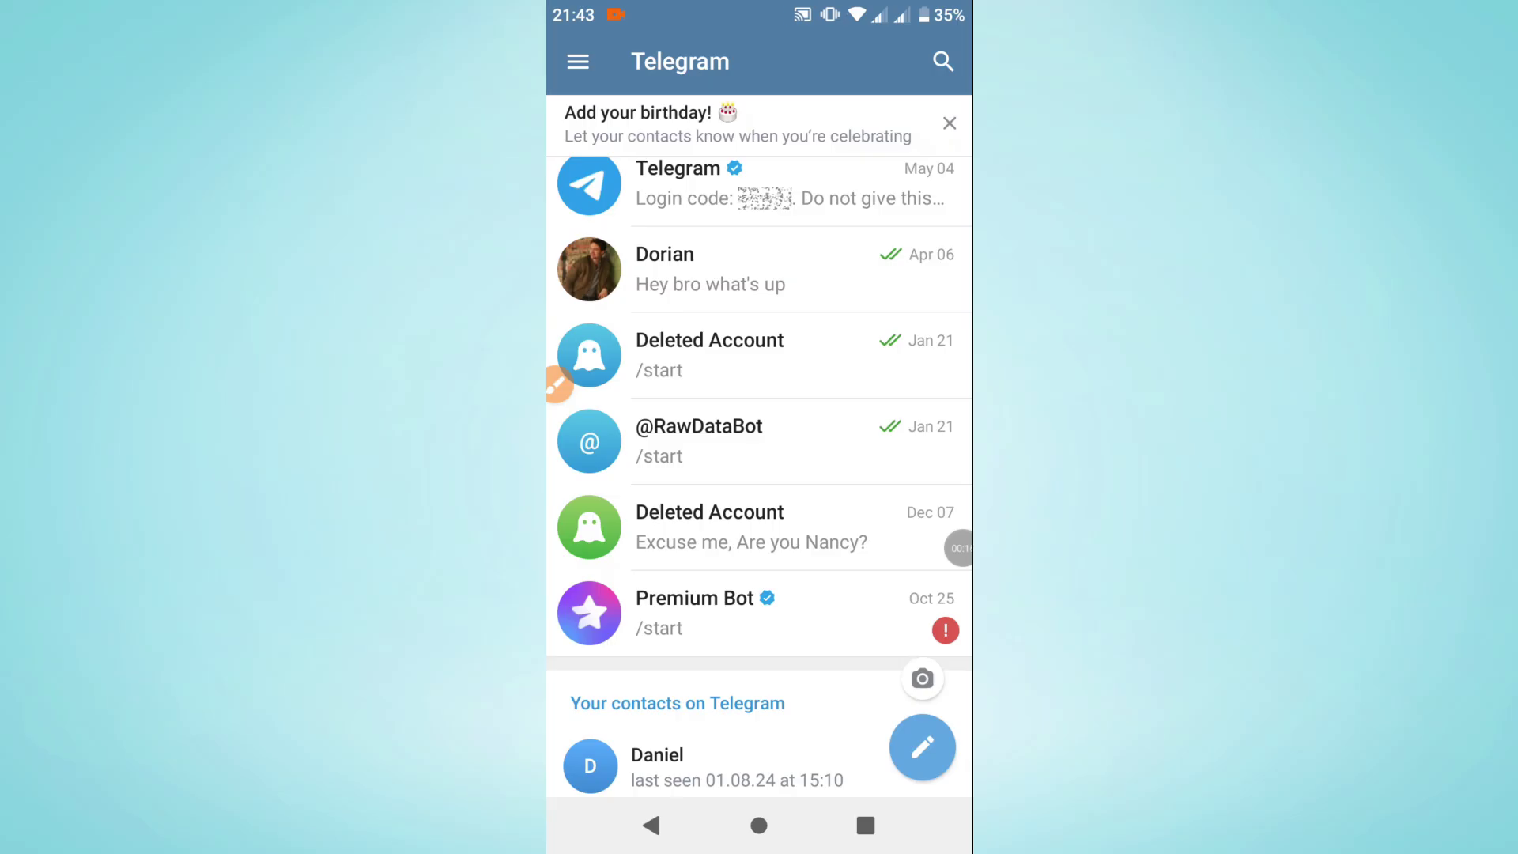
left_click(759, 270)
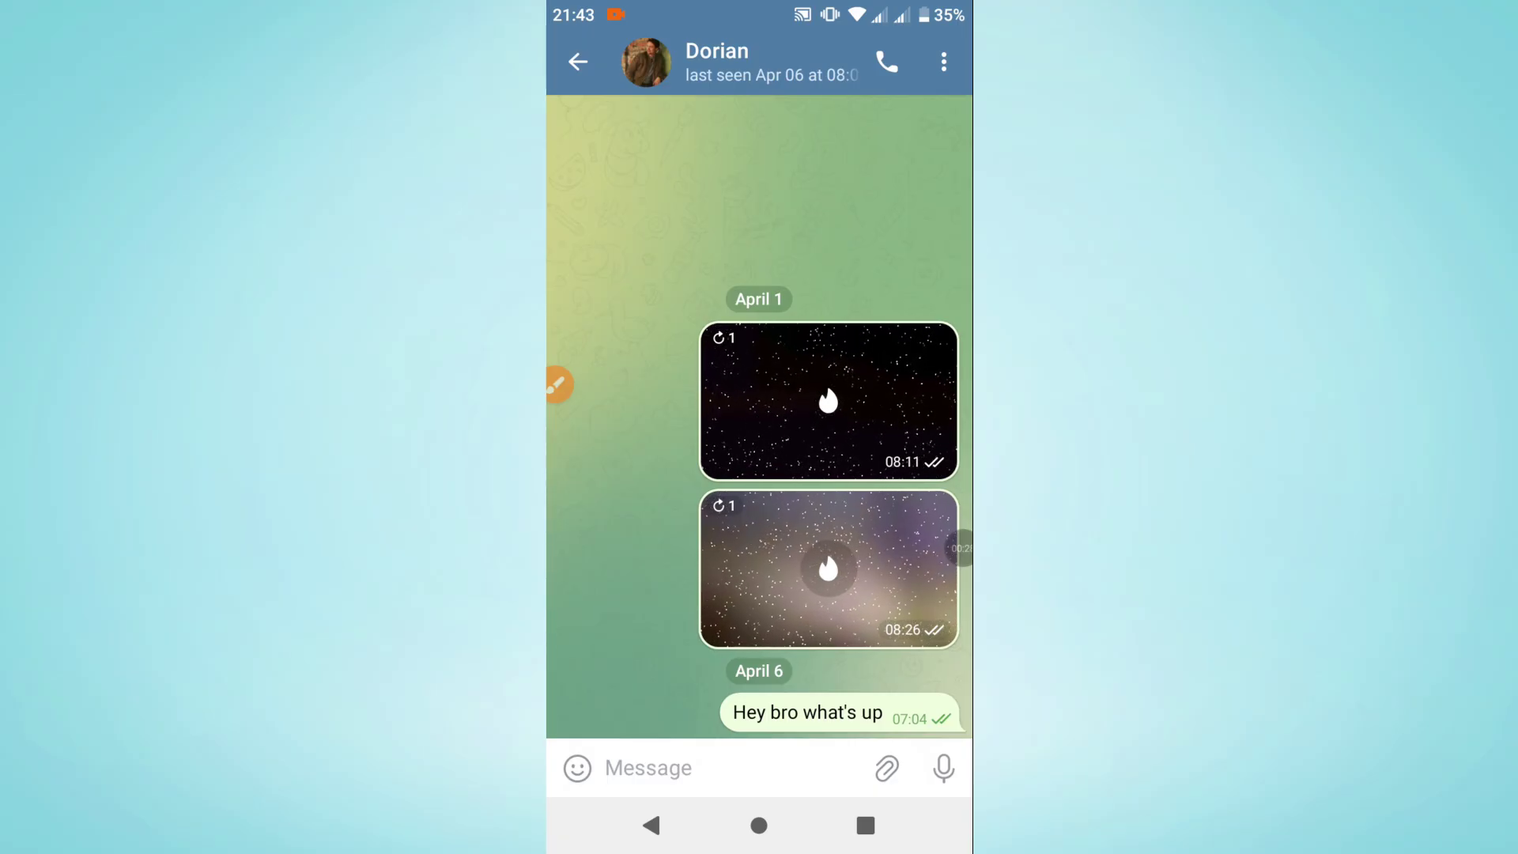
Step: Open and dismiss the three-dot options menu in Dorian's chat
left_click(944, 62)
key("Escape")
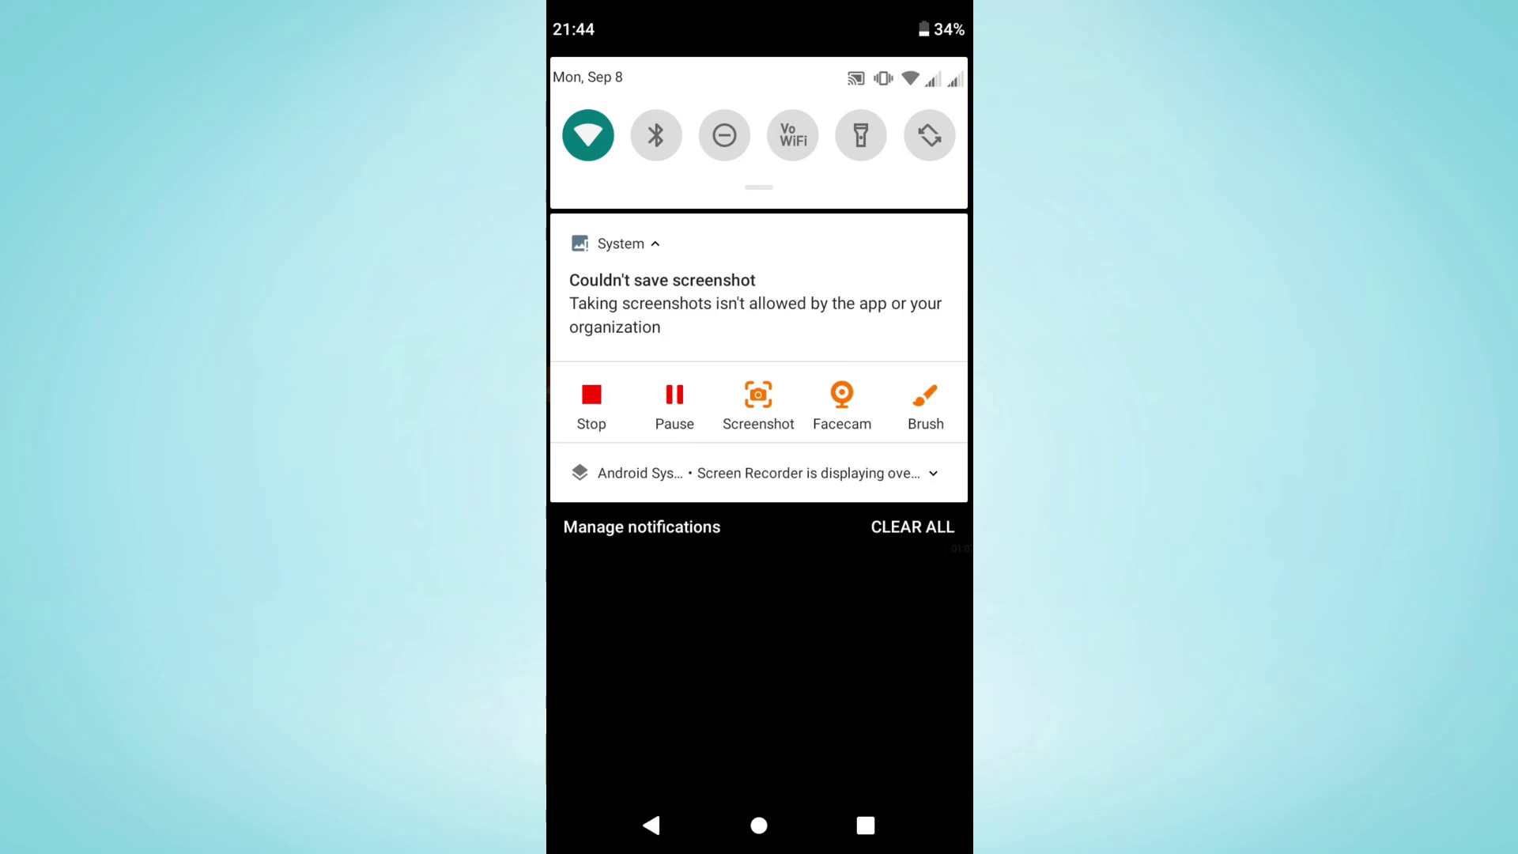
Step: Swipe away the 'Couldn't save screenshot' notice and return to Dorian's chat
left_click_drag(665, 303, 949, 302)
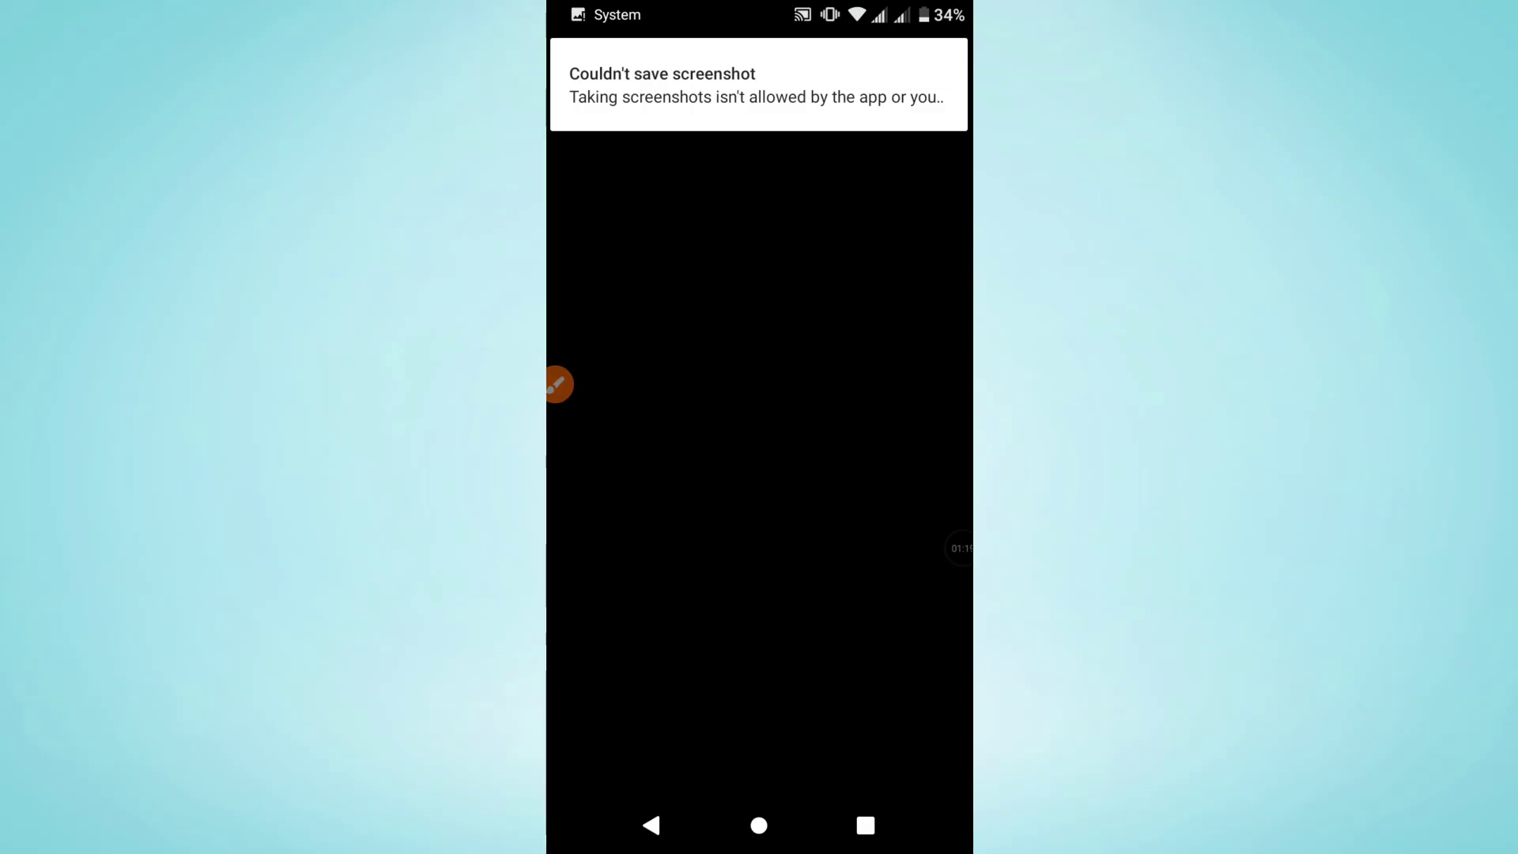
left_click(652, 826)
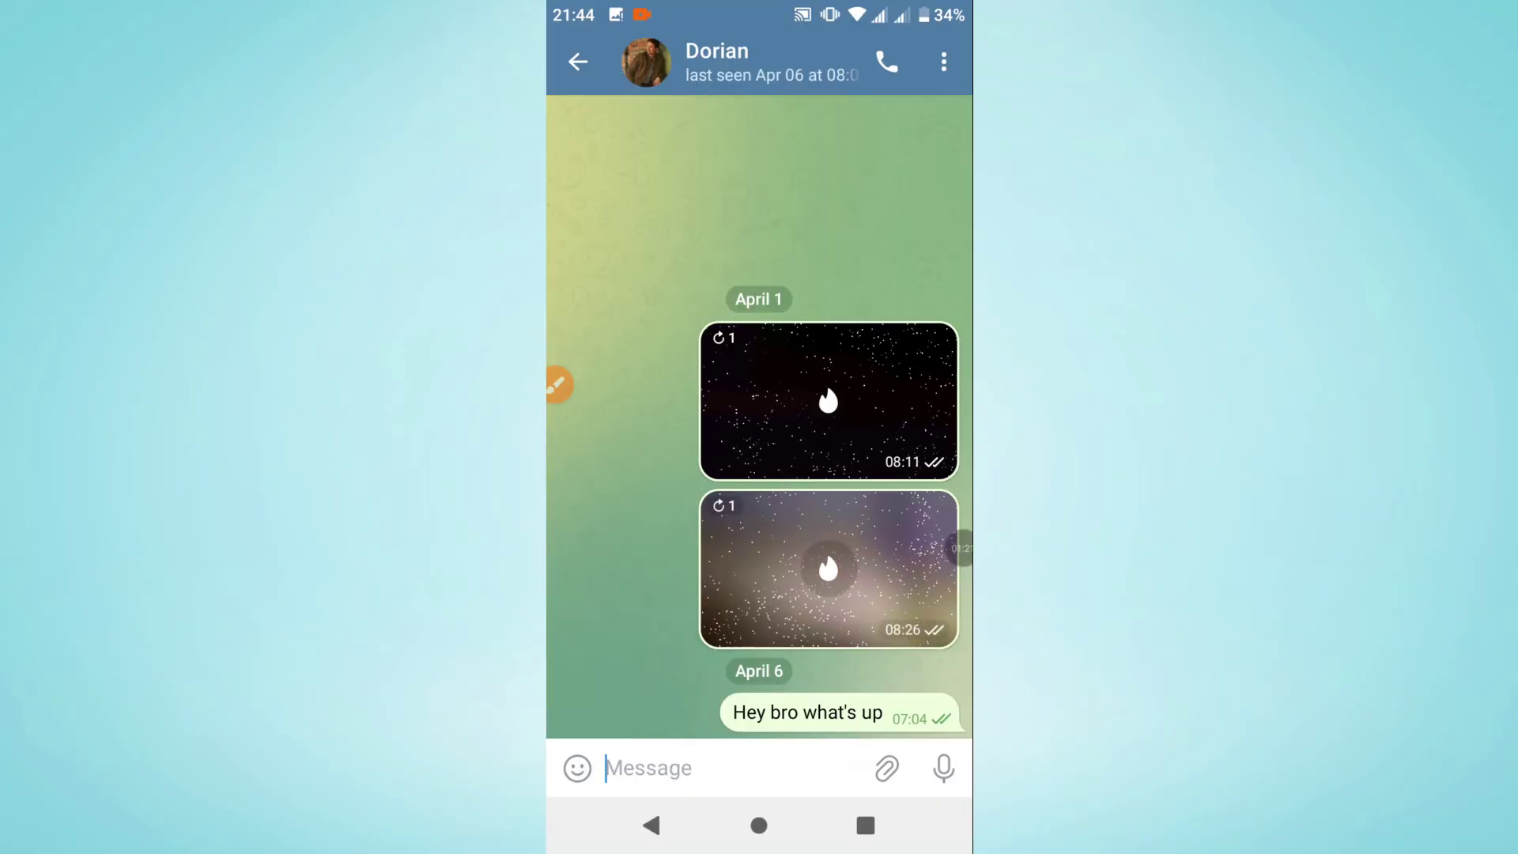
left_click(578, 62)
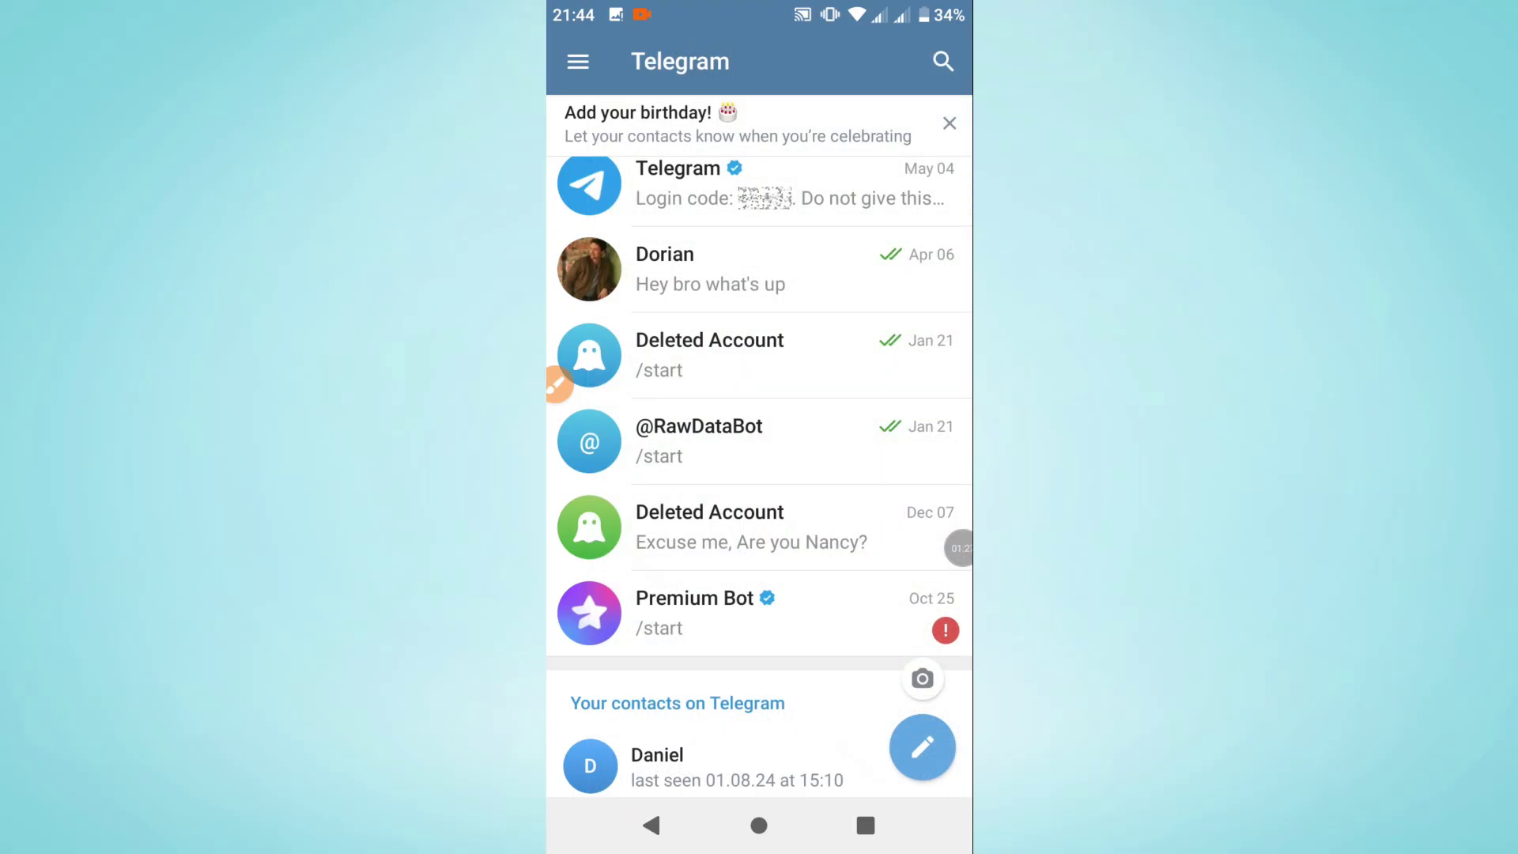
left_click(712, 270)
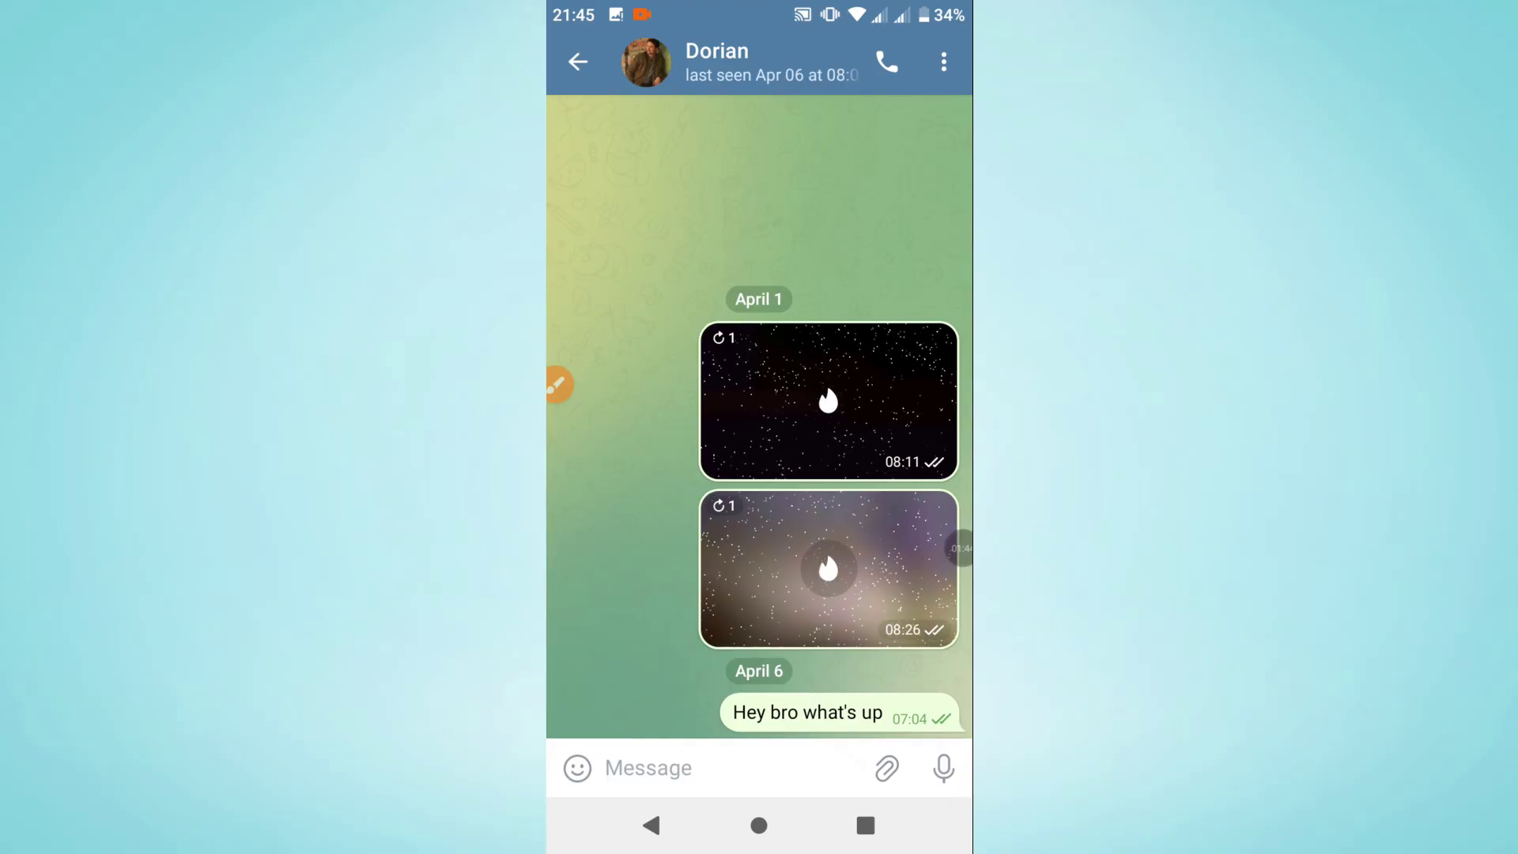
Step: Send Dorian 'Send me the onetime photo bro', then return to the chat list
left_click(711, 767)
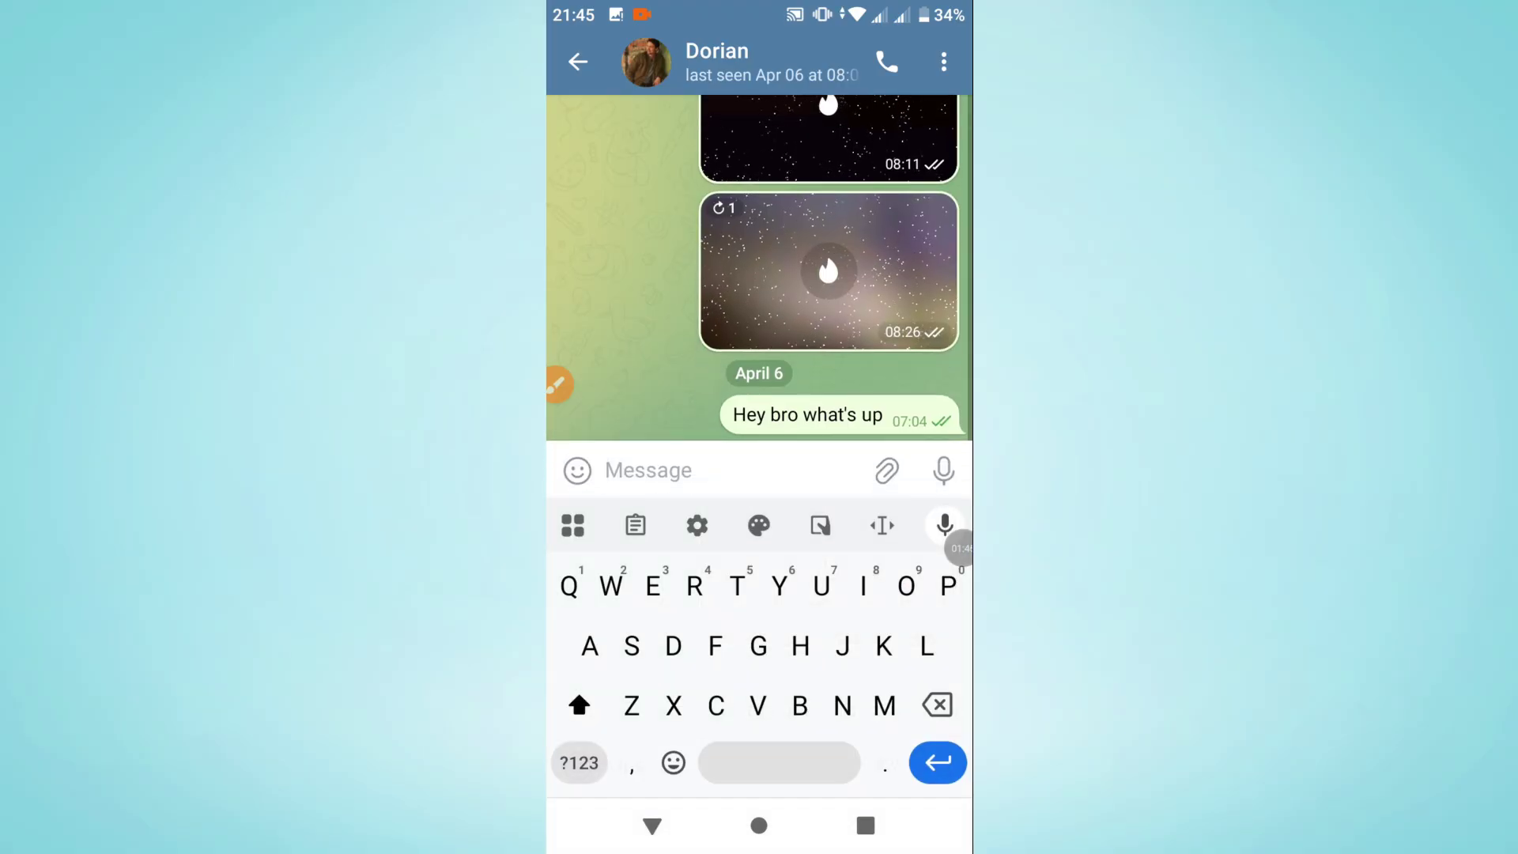
left_click(652, 586)
type("Sen")
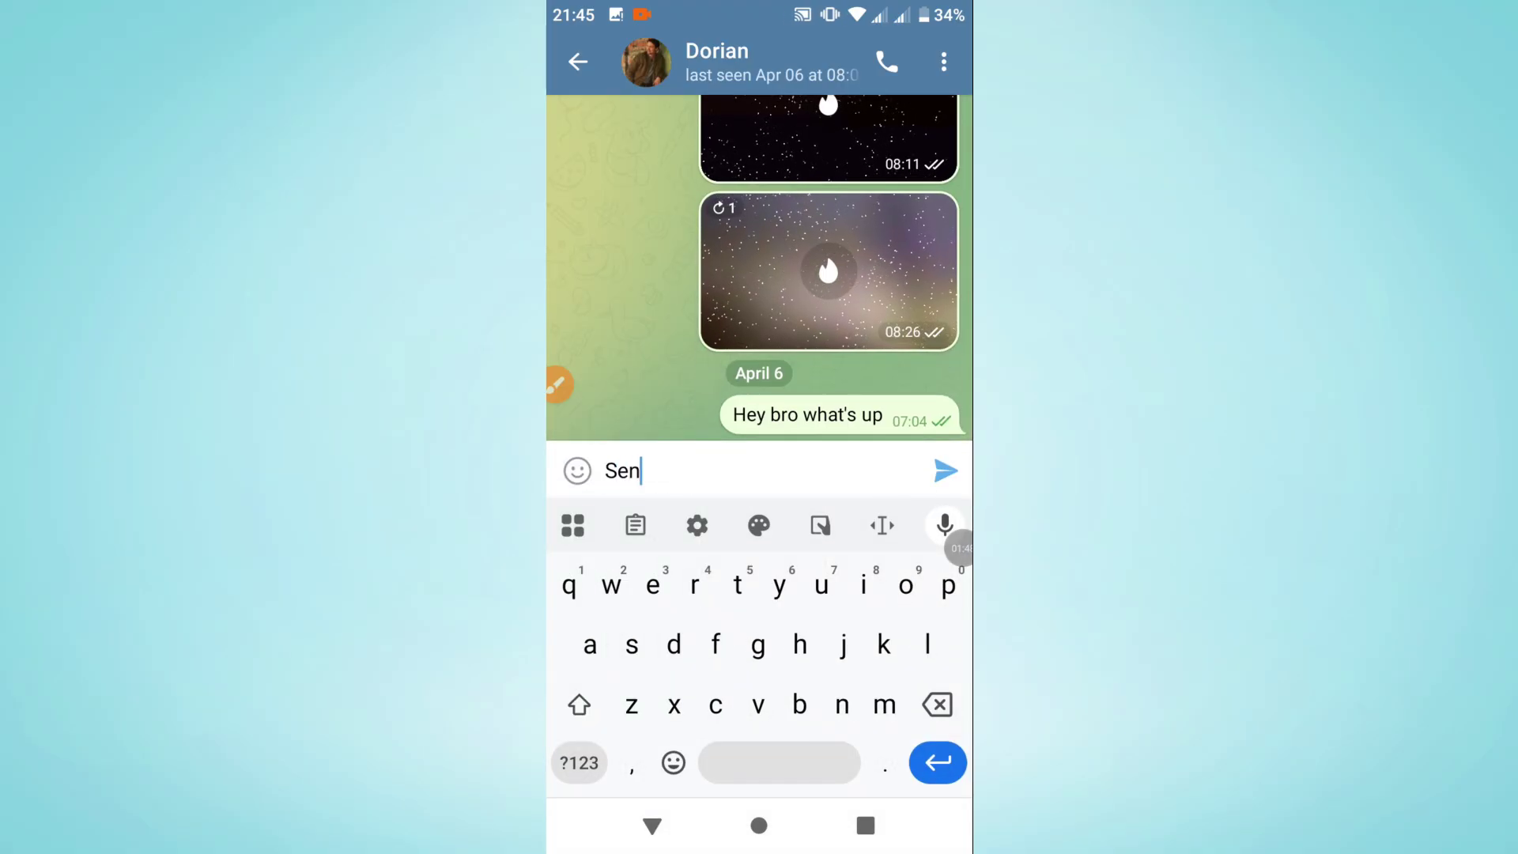
type("d")
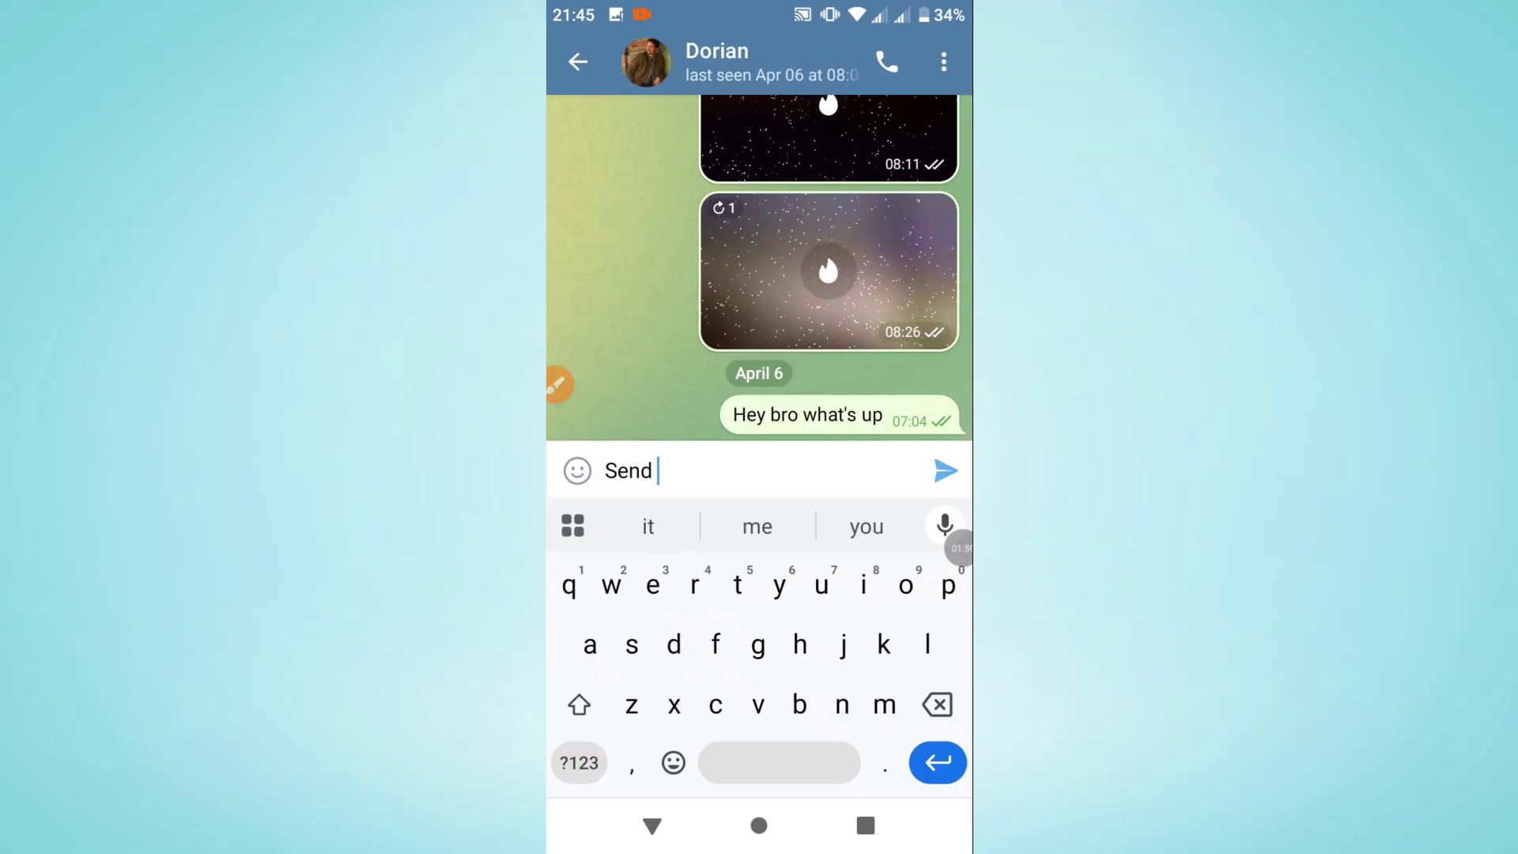
type(" me the ")
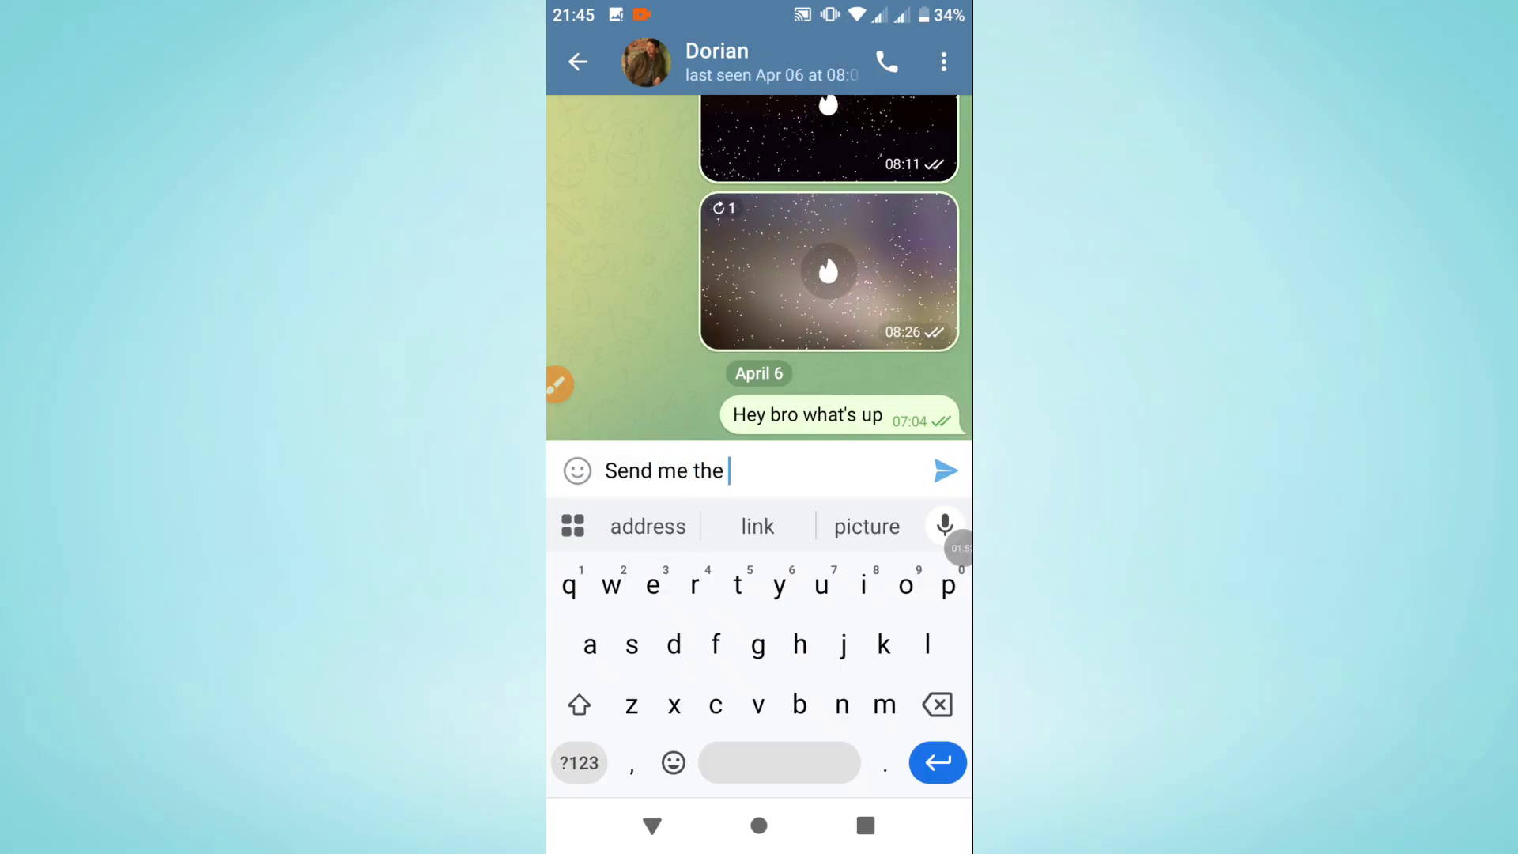
type("onetim")
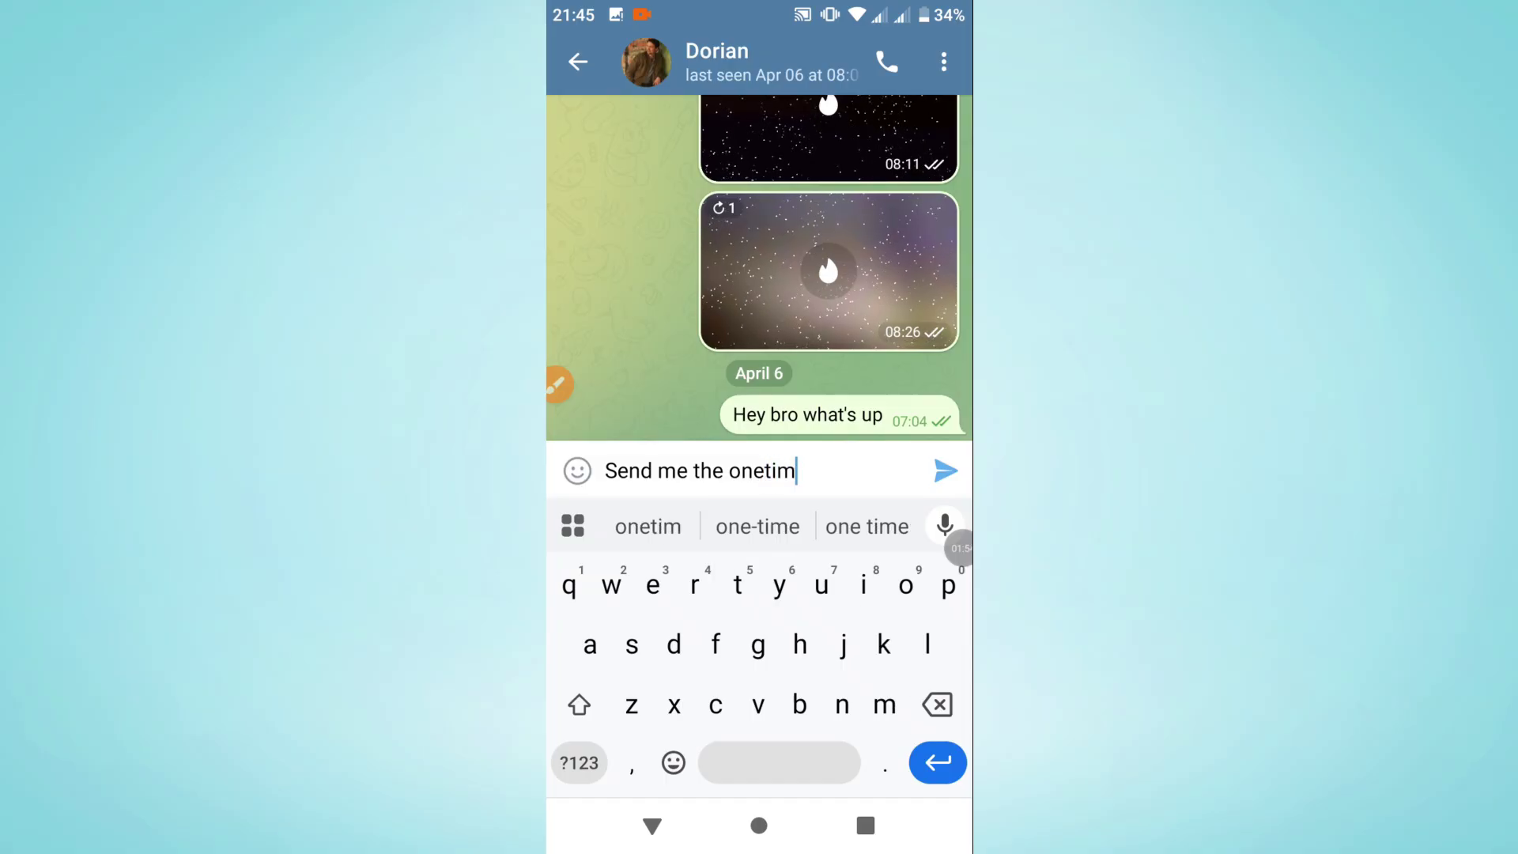
type("e photo")
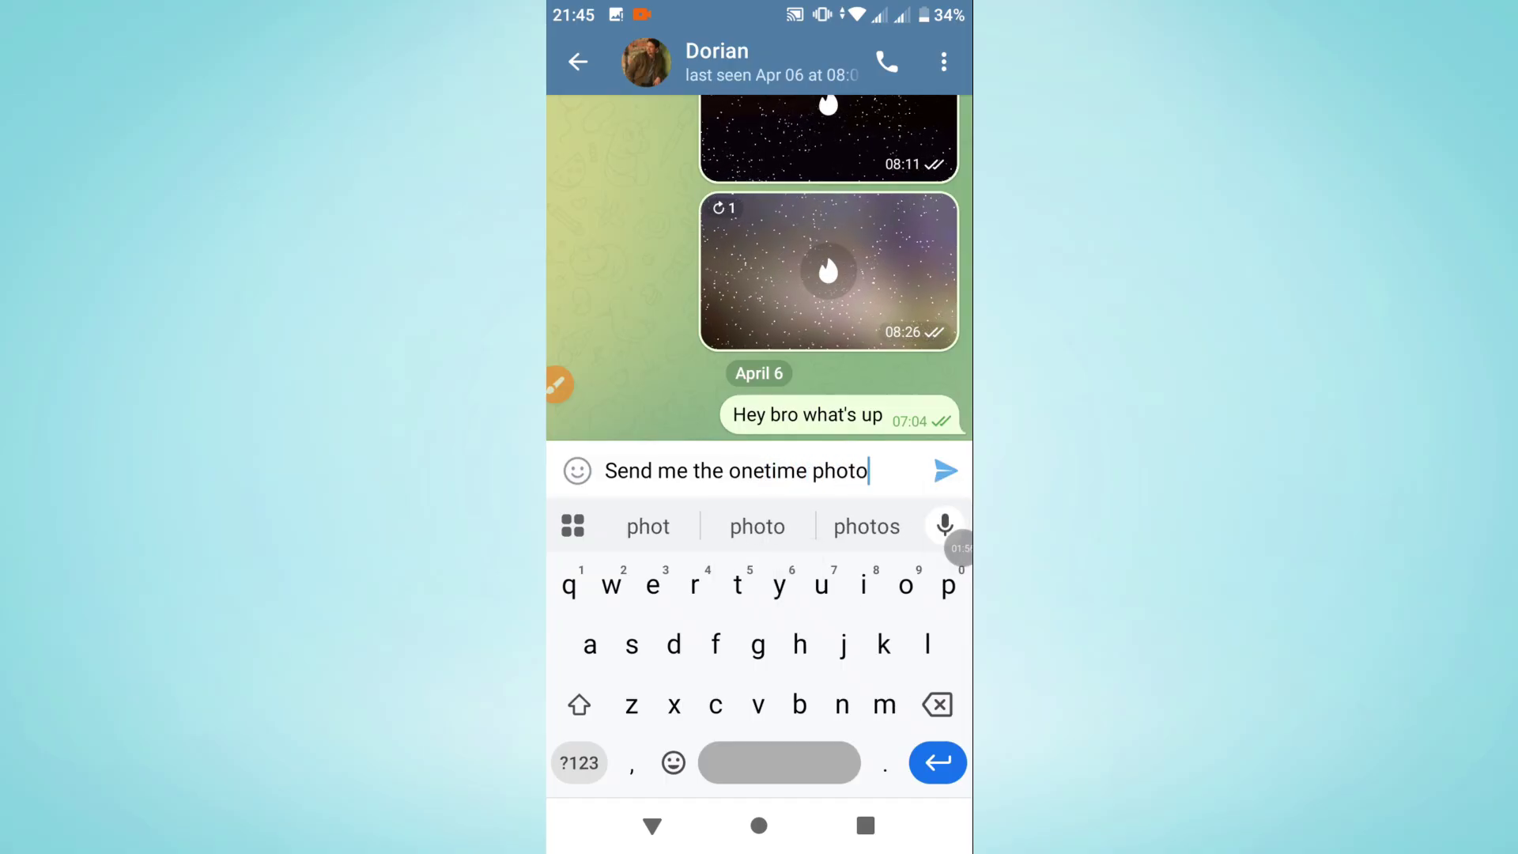
type(" bro")
left_click(945, 471)
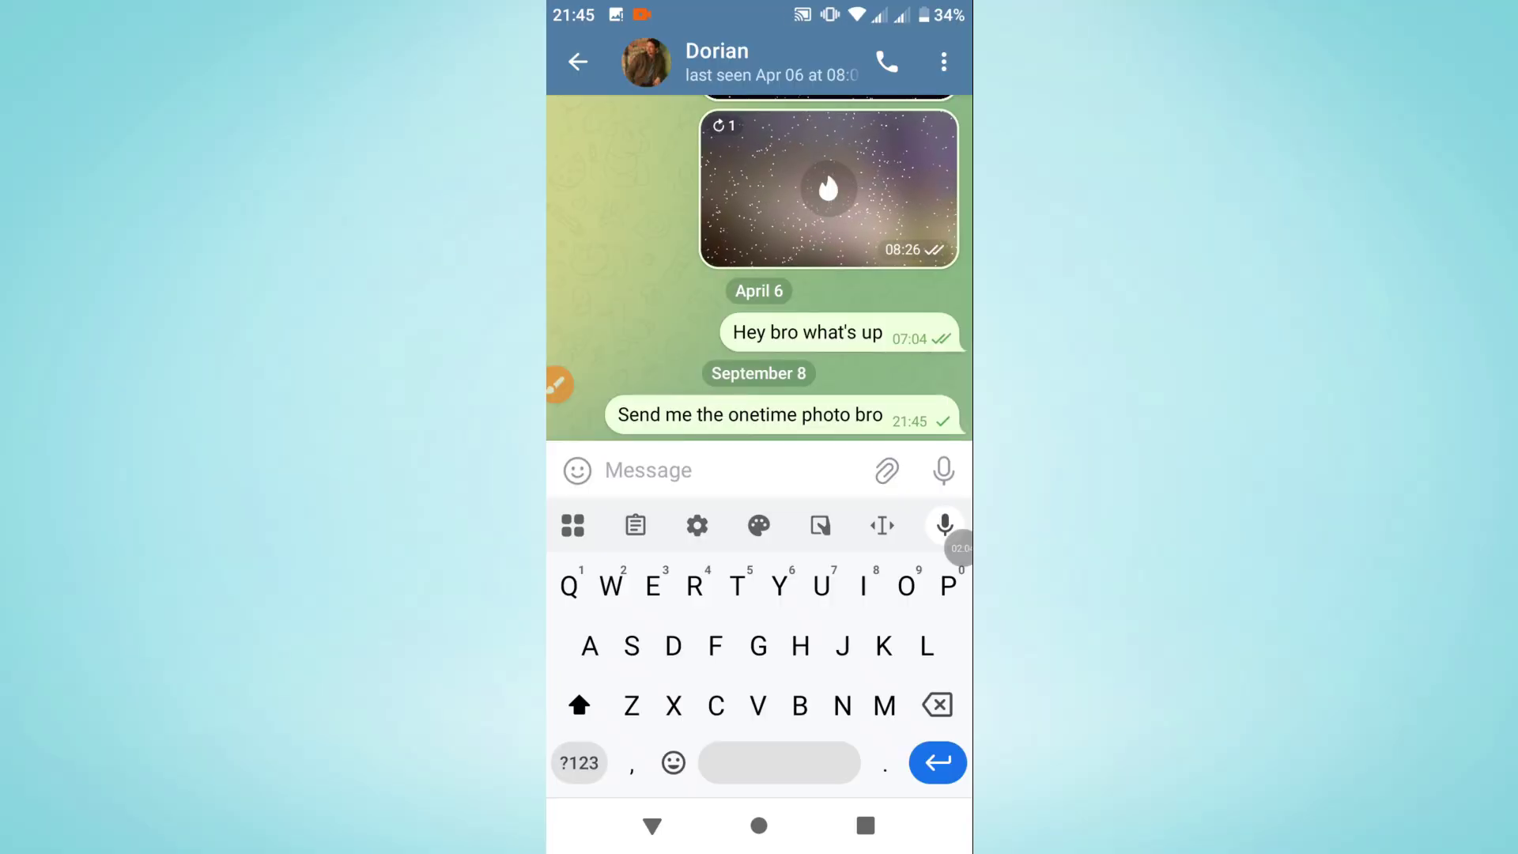
left_click(578, 61)
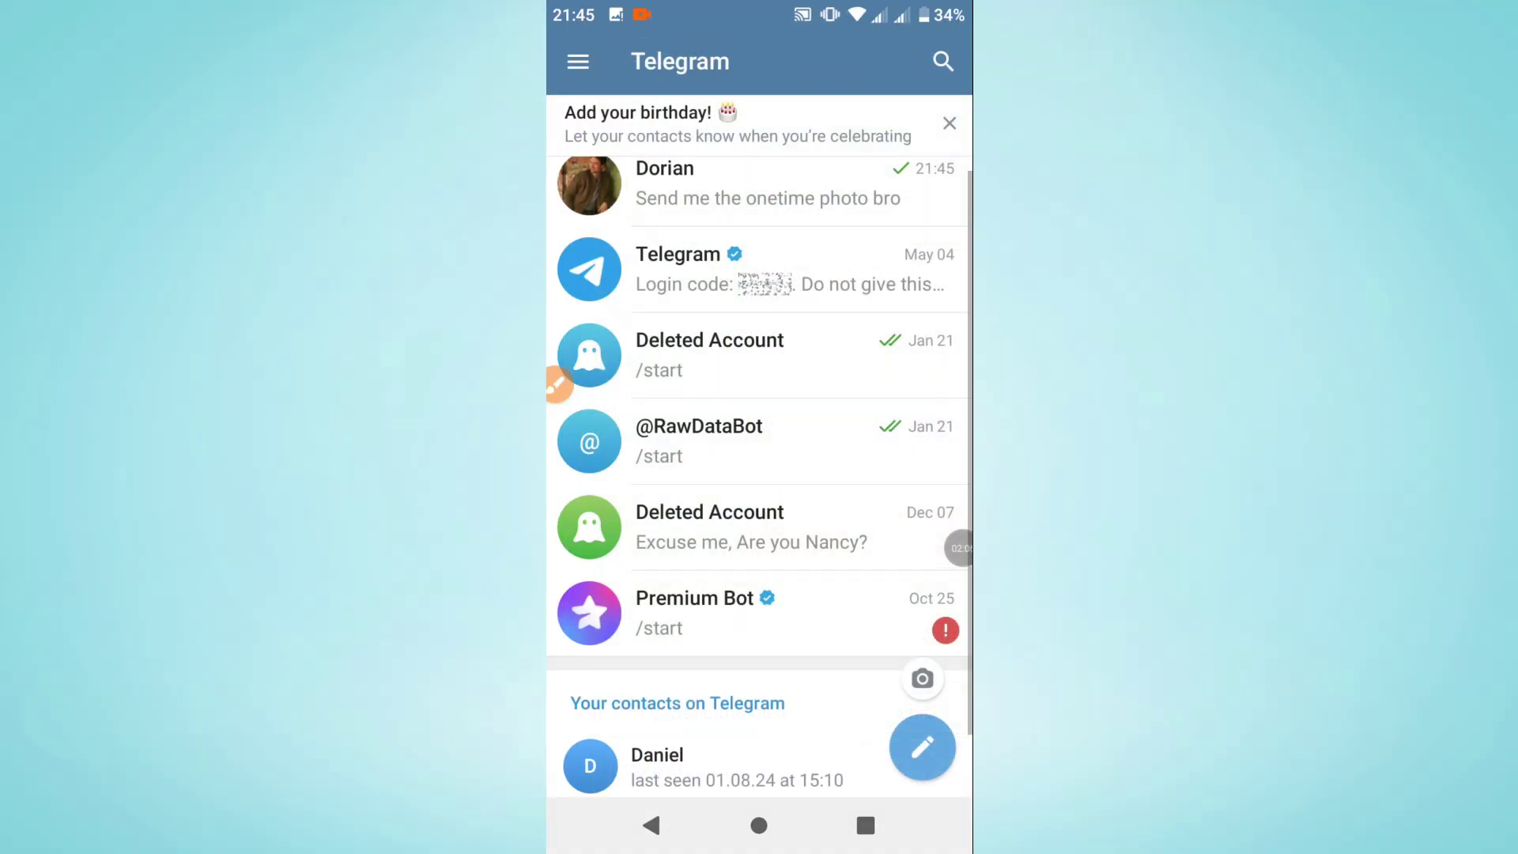
scroll(760, 356, "up", 1)
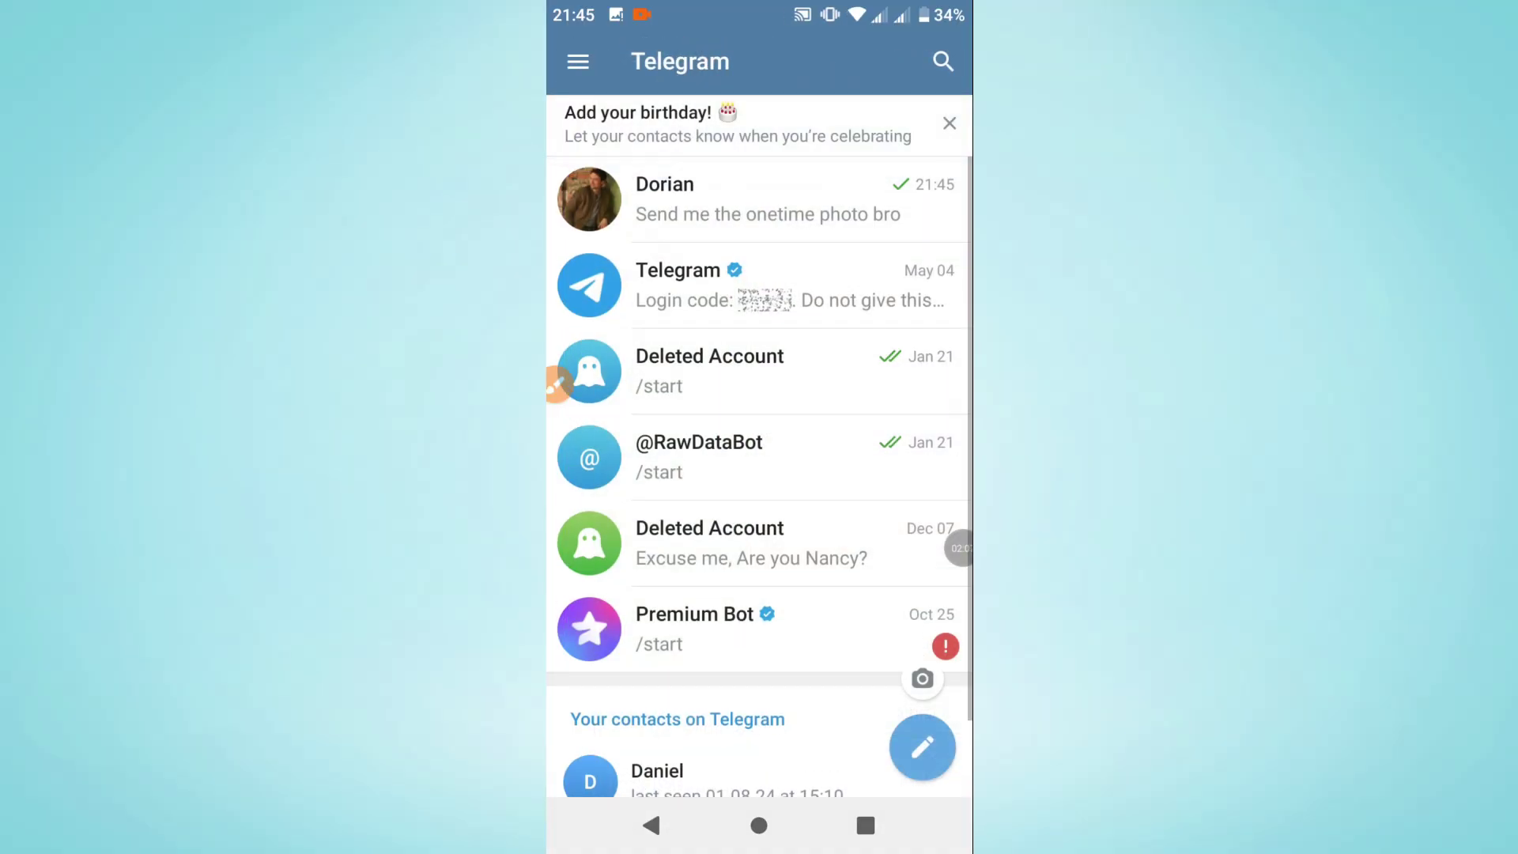